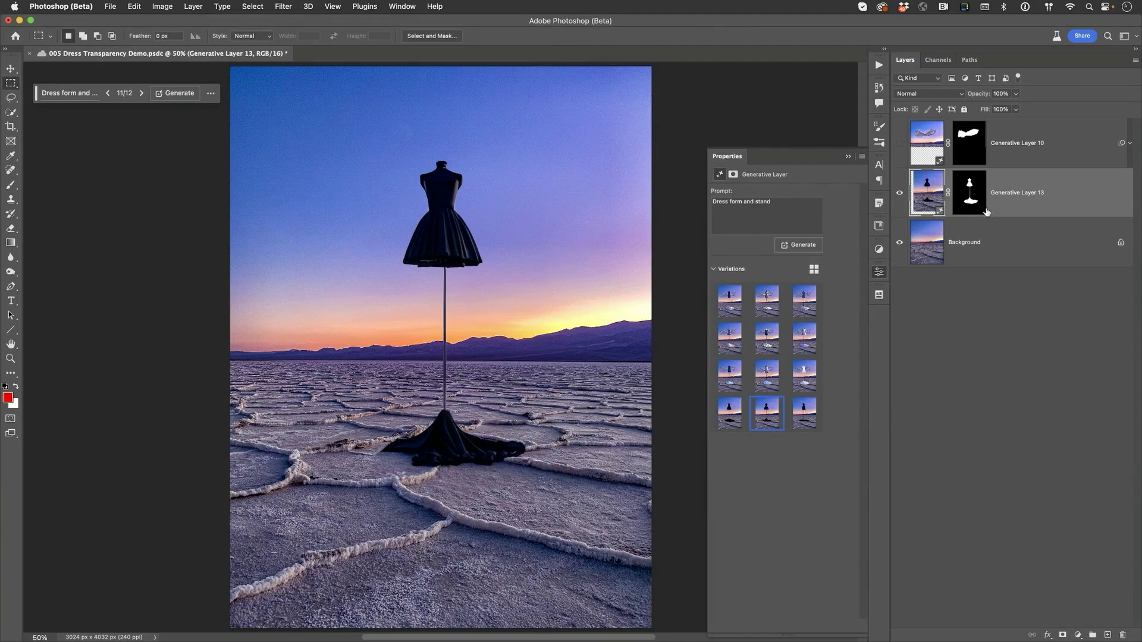
Step: Turn on Generative Layer 10 to reveal the sheer fabric billowing around the dress form
click(900, 144)
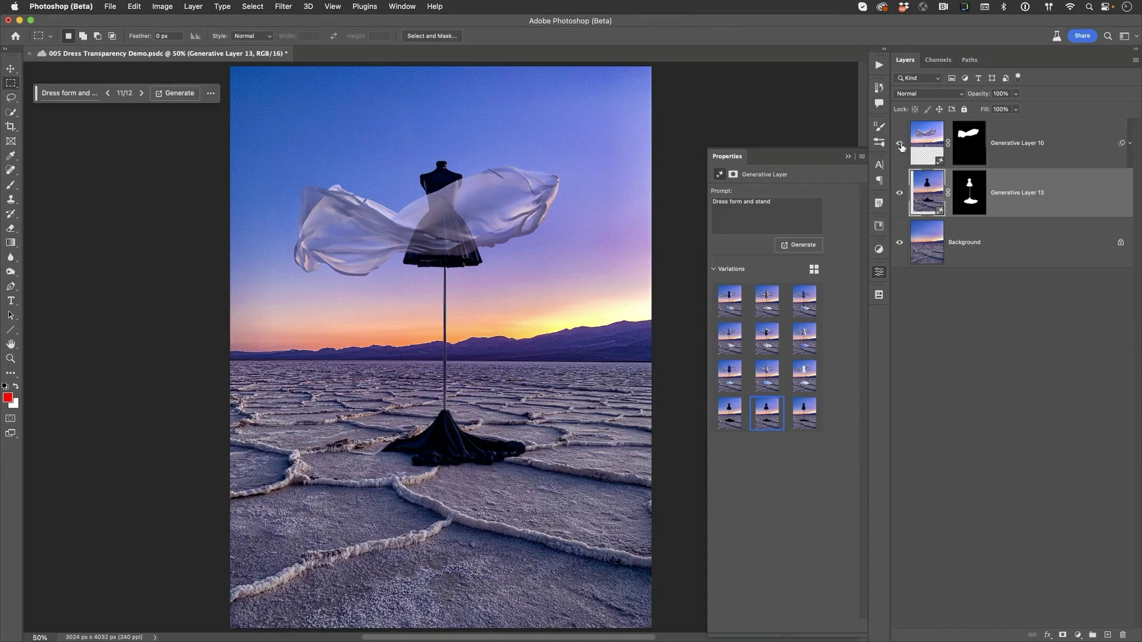
Step: Select Generative Layer 10 and copy its fabric prompt from the Properties panel
click(899, 144)
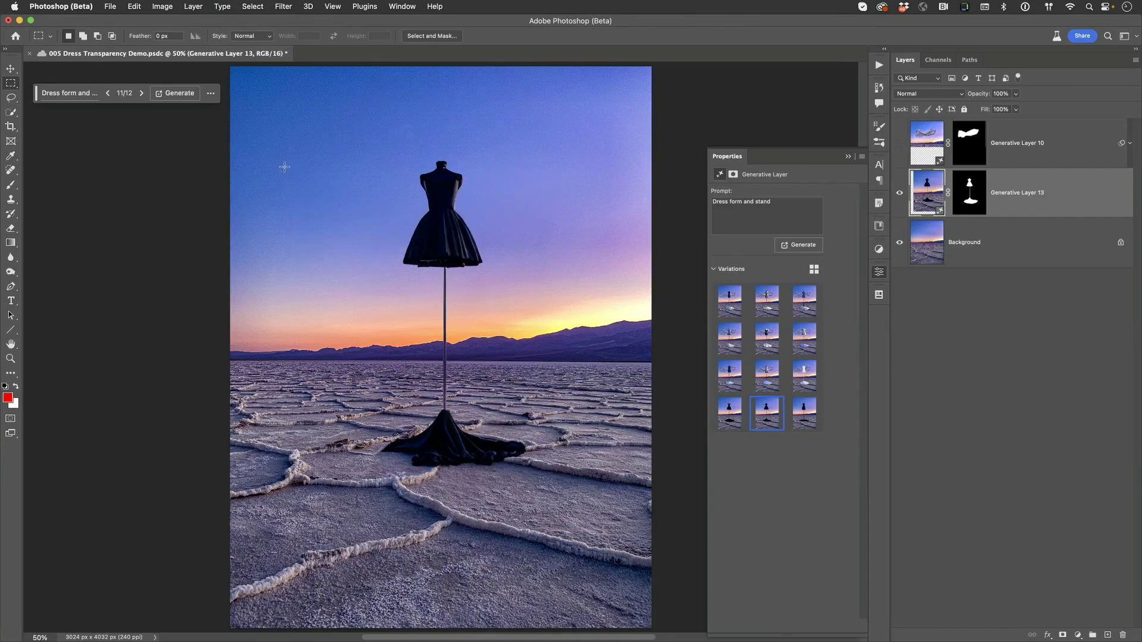
click(899, 144)
click(921, 144)
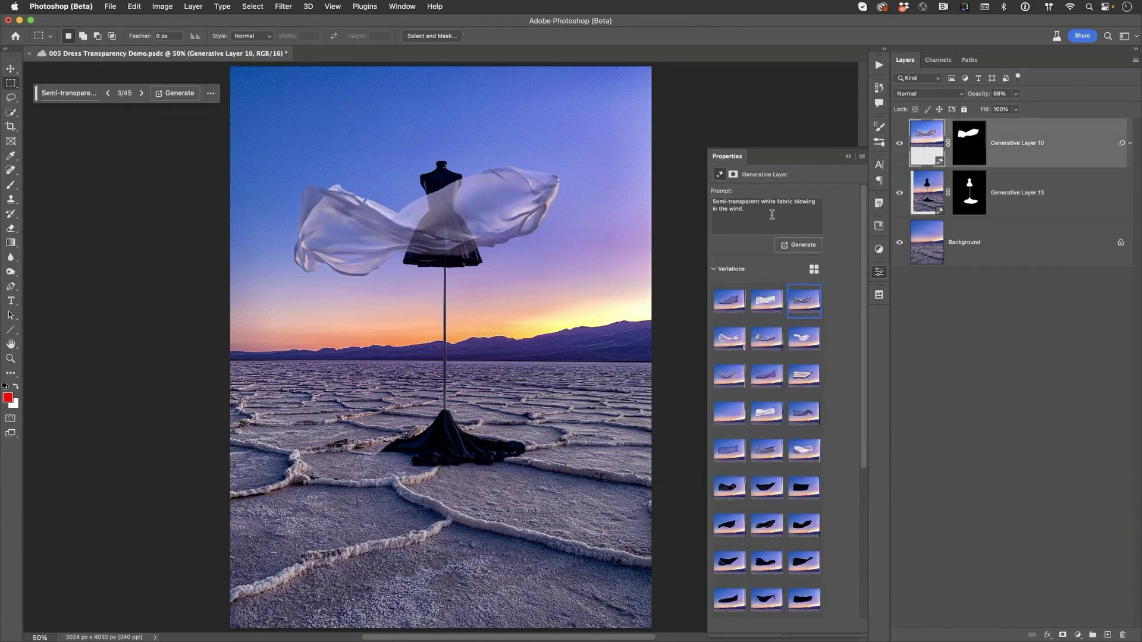
drag(767, 213, 709, 196)
key(super+c)
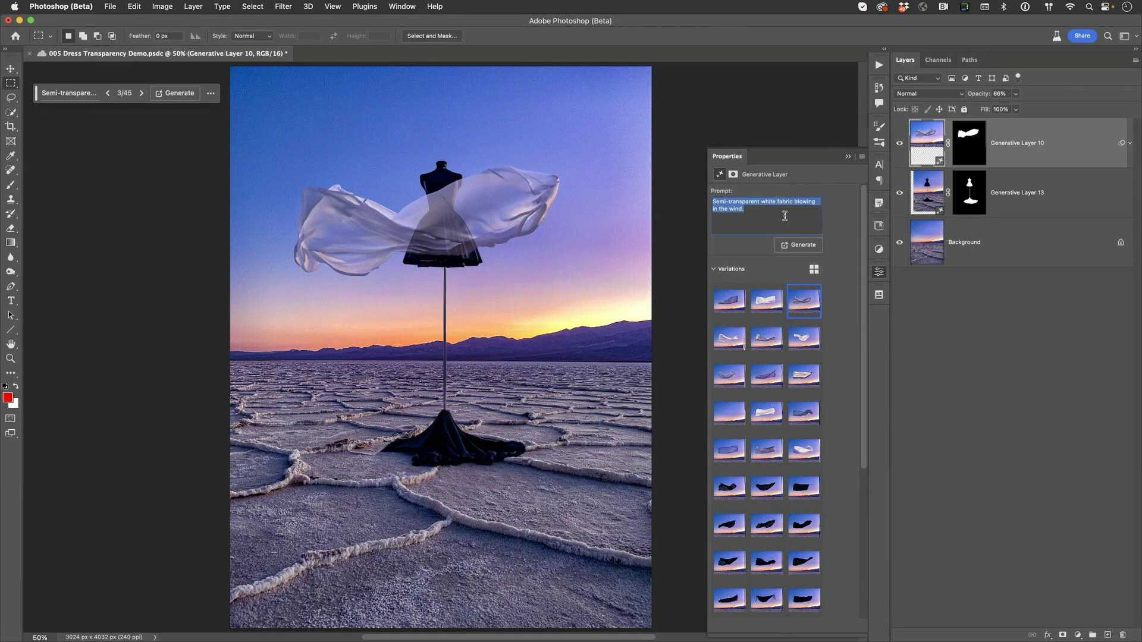
Step: Hide the fabric, select Generative Layer 13, and marquee a rectangle around the dress top
click(900, 144)
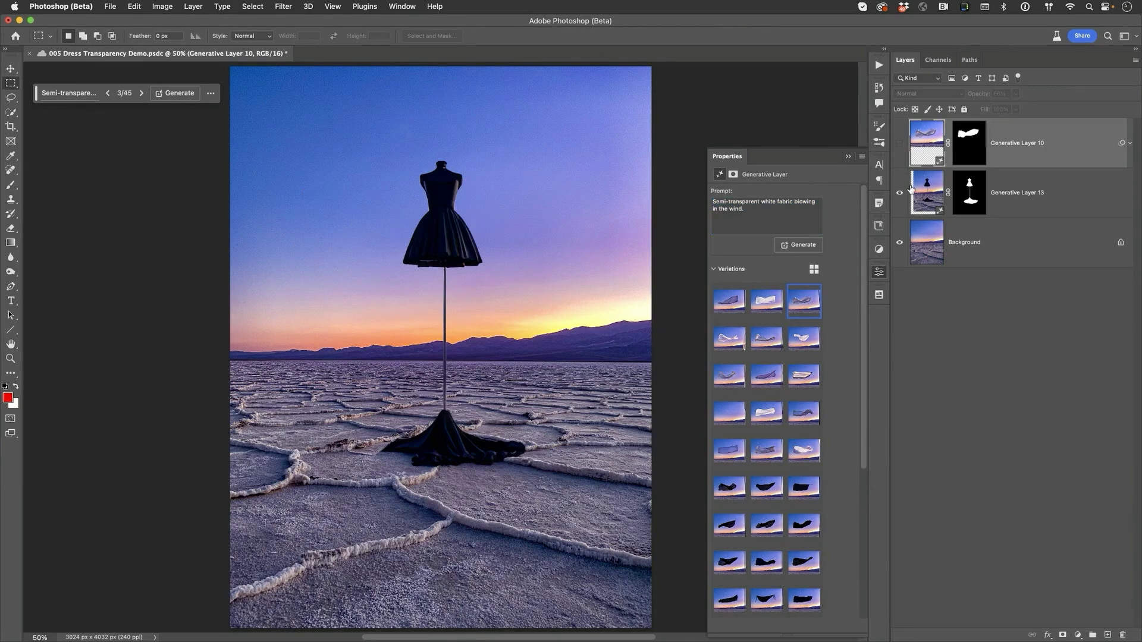
click(925, 201)
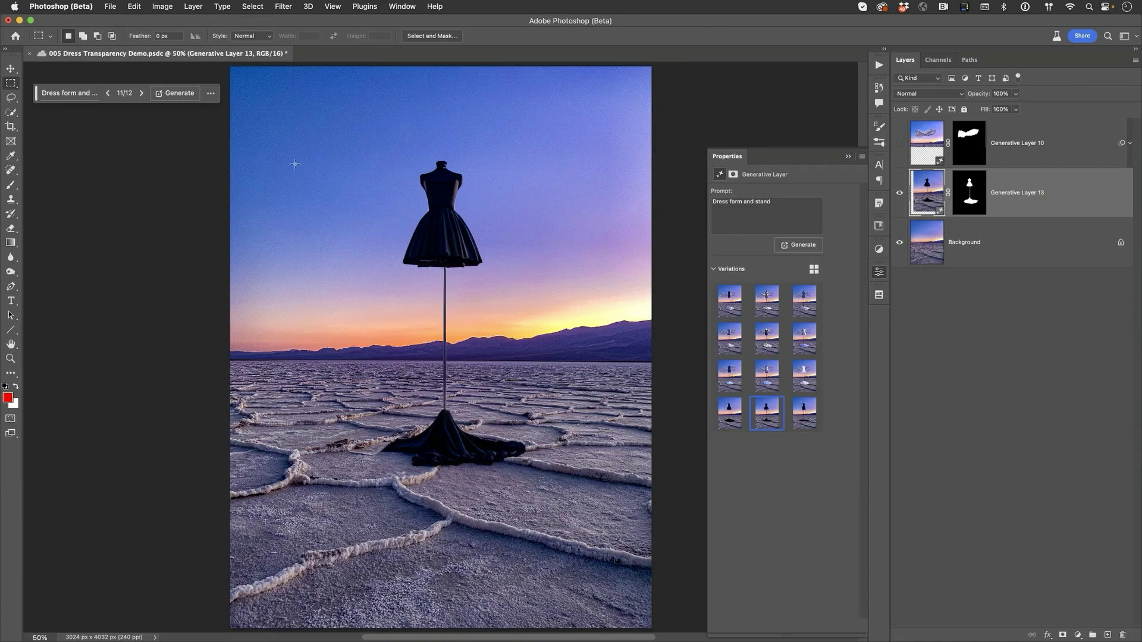
drag(295, 162, 572, 281)
Step: Generate fabric from the pasted prompt, then hide the new layer and reselect Generative Layer 13
click(717, 219)
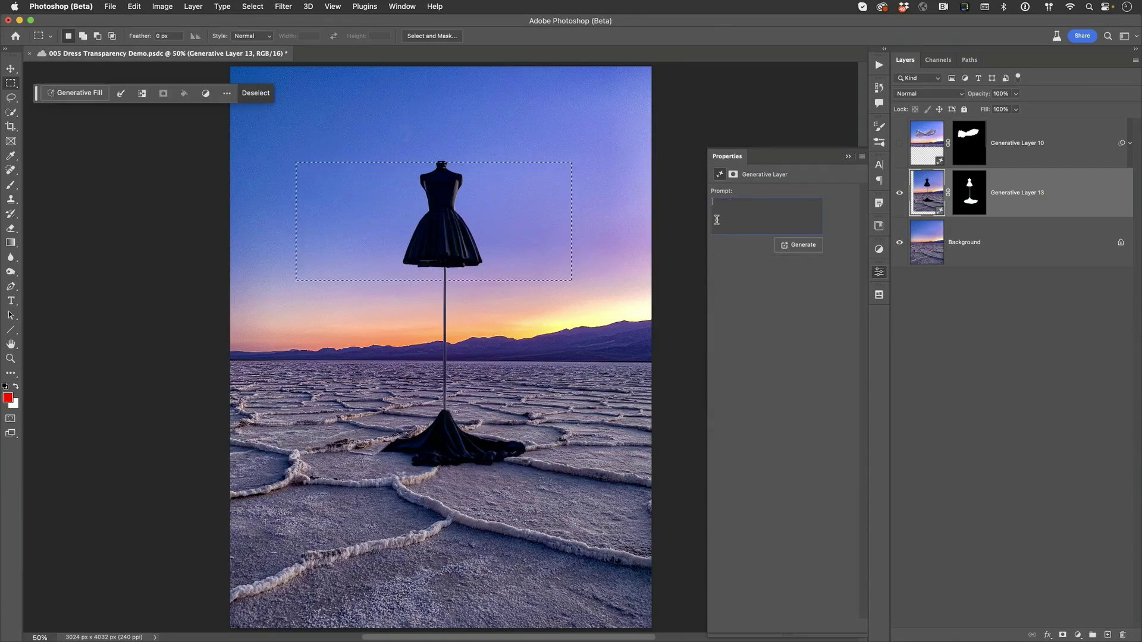
key(super+v)
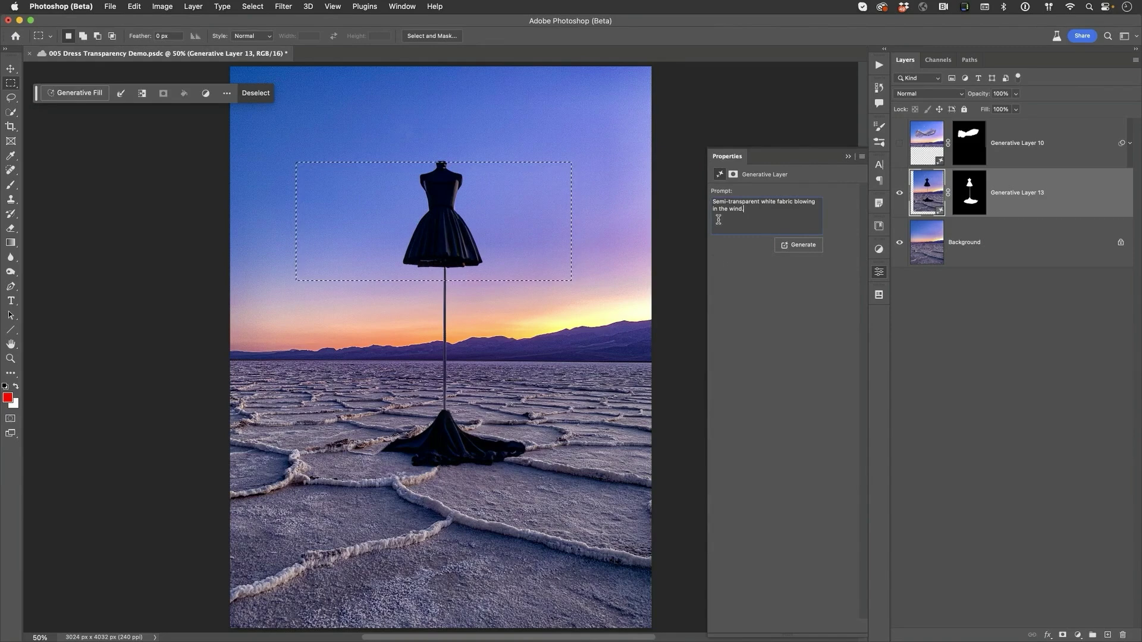
click(808, 245)
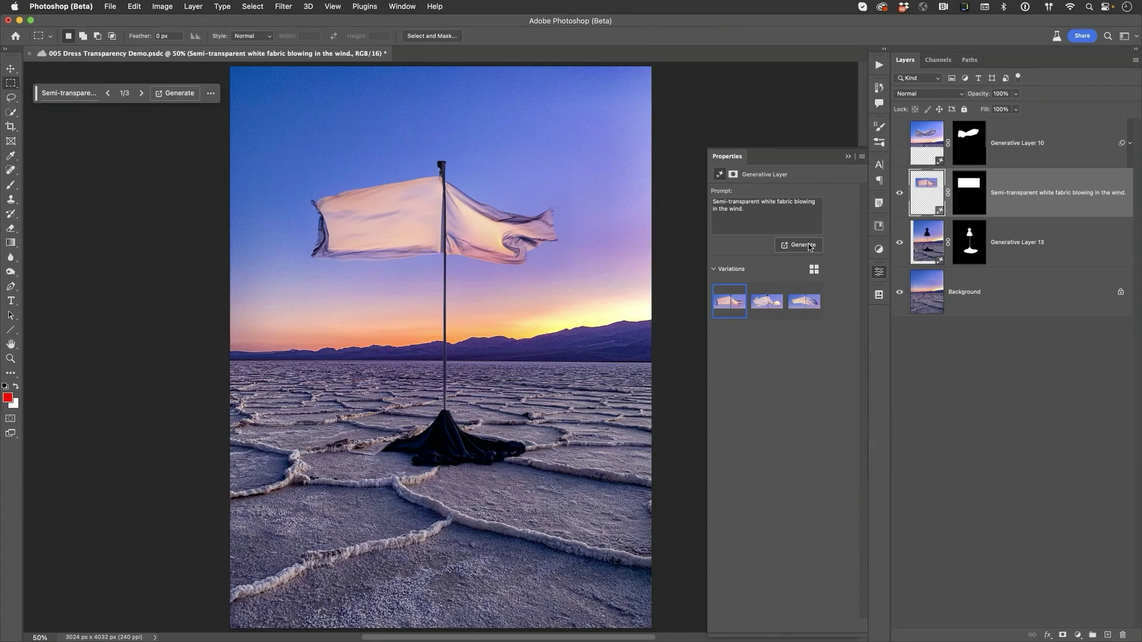
click(899, 193)
click(925, 238)
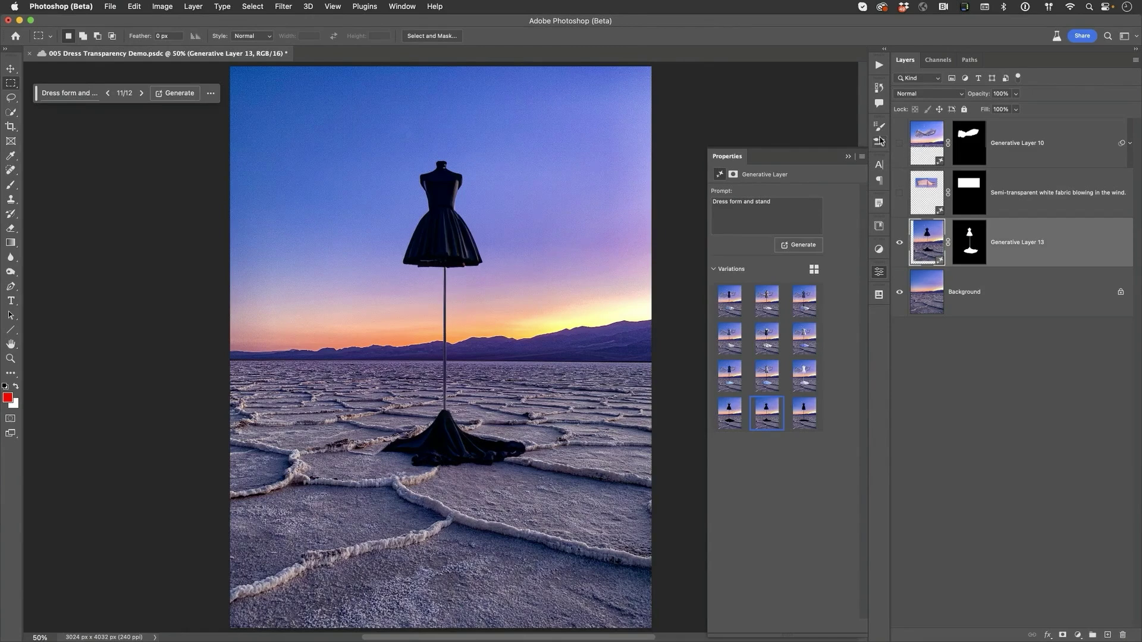
Step: Show and select Generative Layer 10, collapse Properties, and hide Generative Layer 13
click(900, 143)
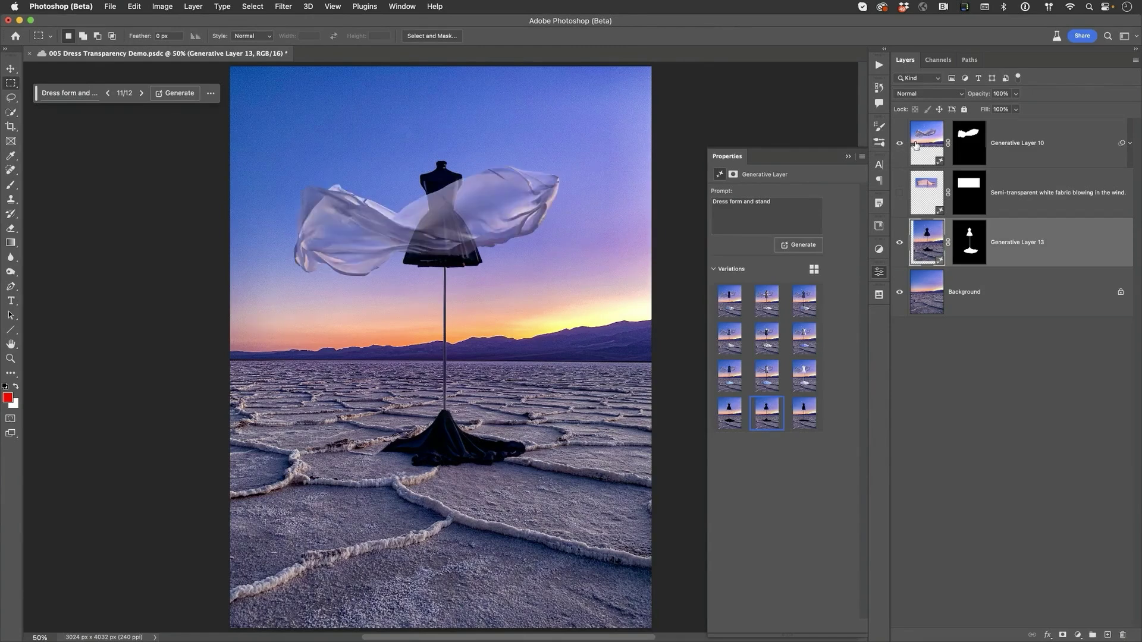
click(917, 142)
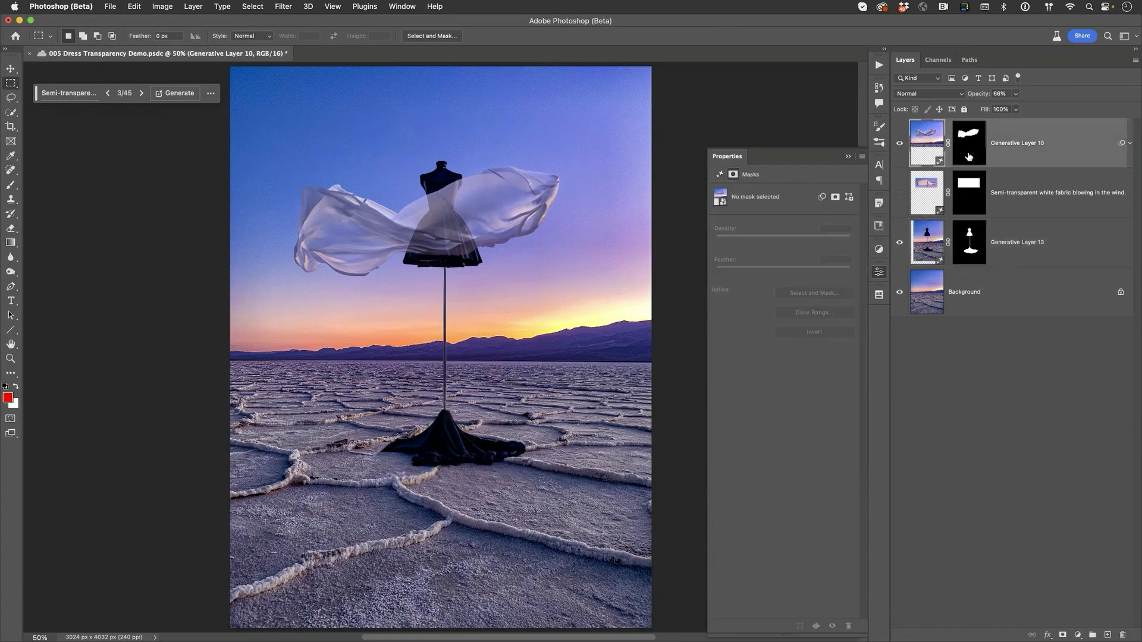
click(849, 156)
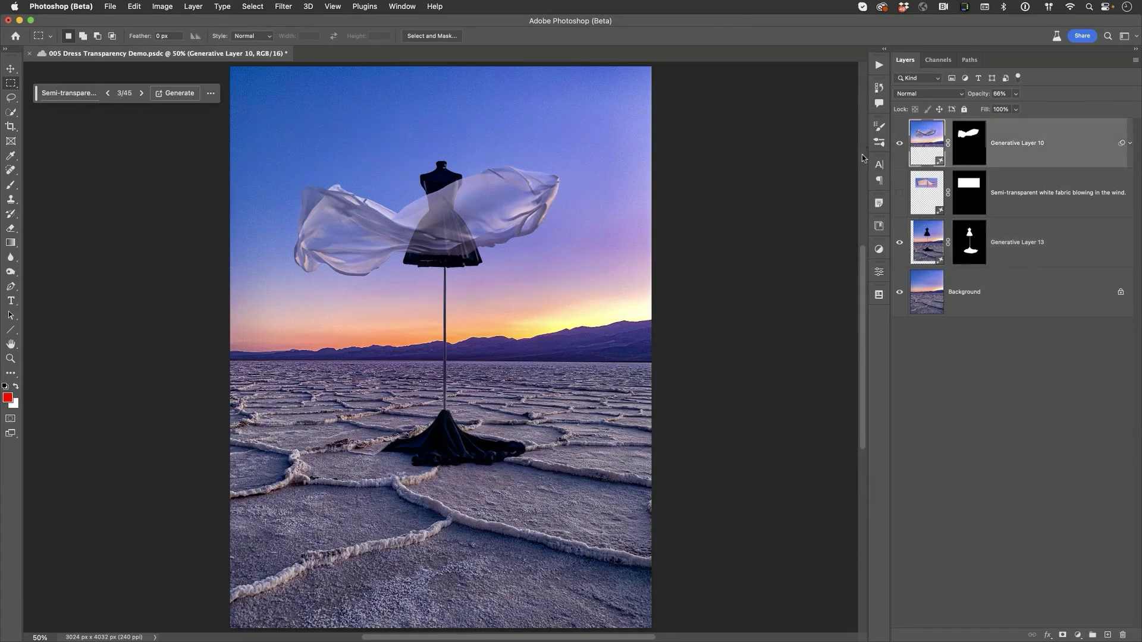
click(900, 243)
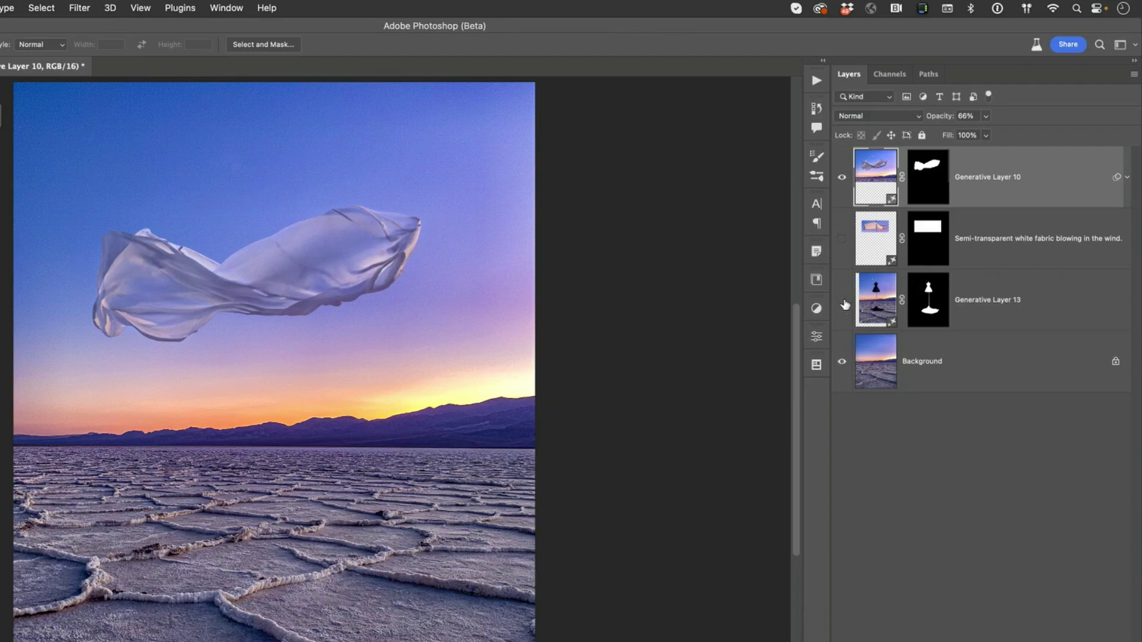
Step: Load the generated layer's mask as a selection, deselect, and hide the Background layer
super+click(914, 238)
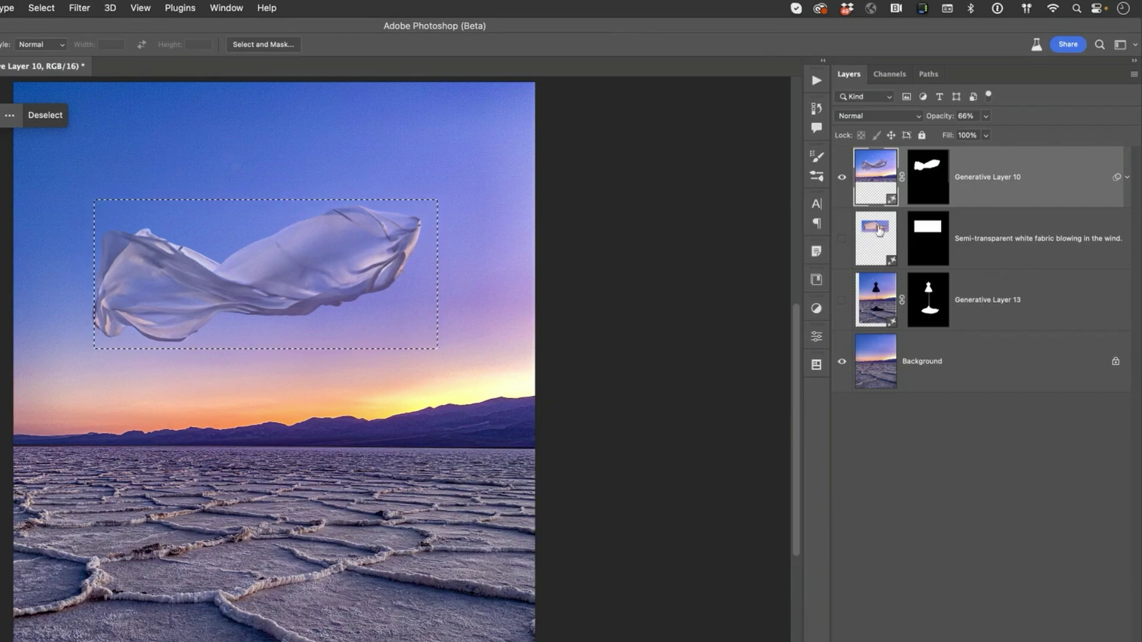
click(459, 170)
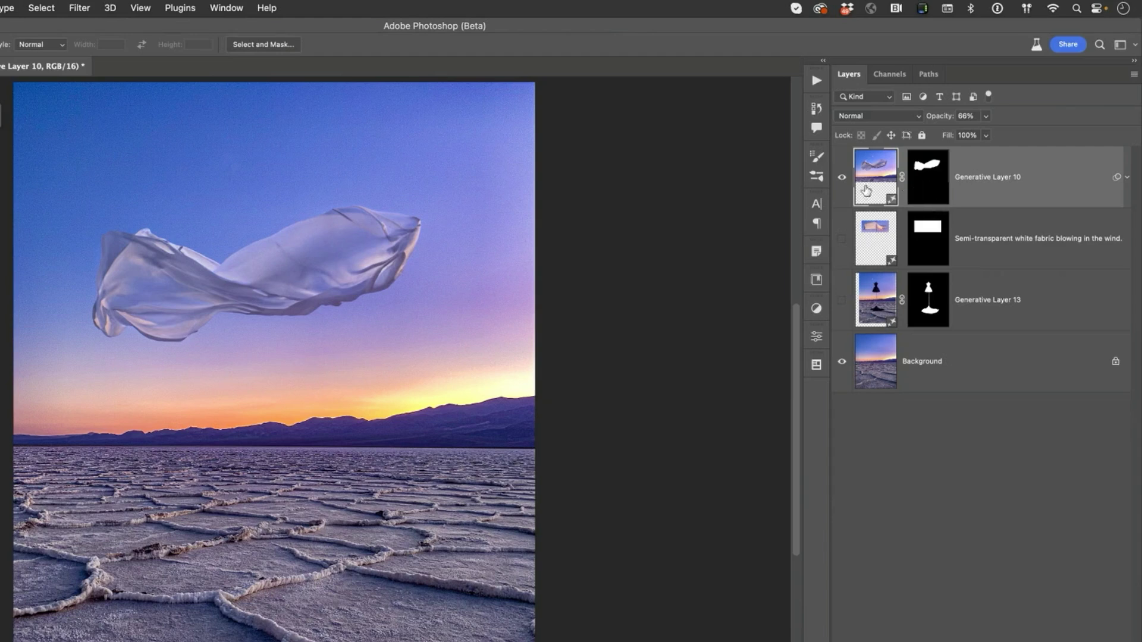
click(841, 363)
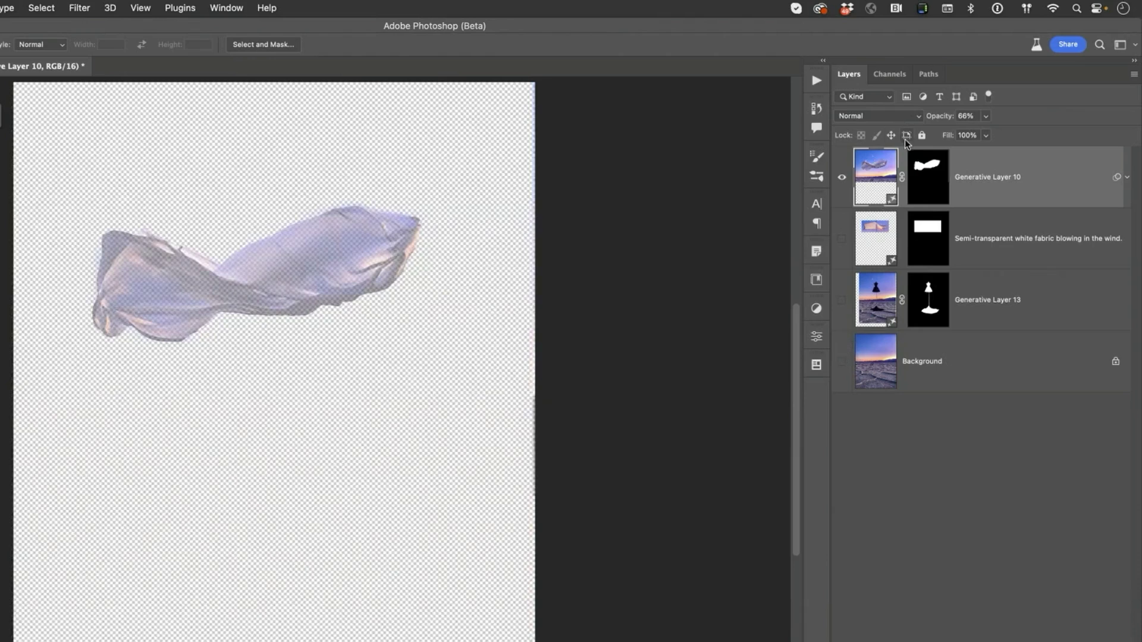
Step: Show the Background and Generative Layer 13 again, and raise the fabric's opacity to 100%
click(841, 361)
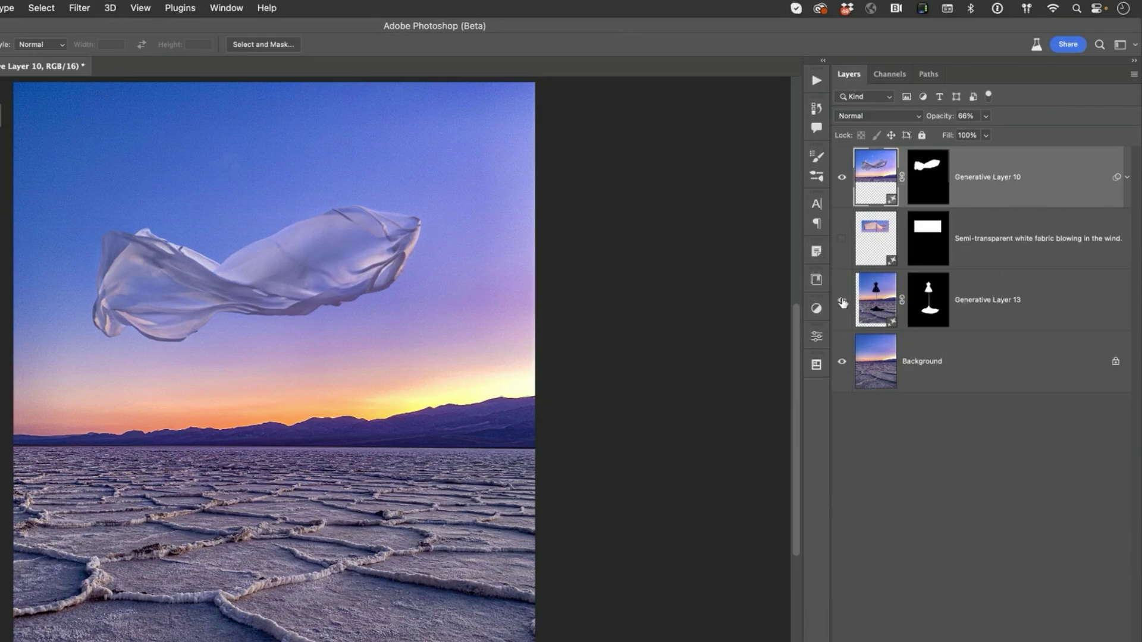
click(841, 301)
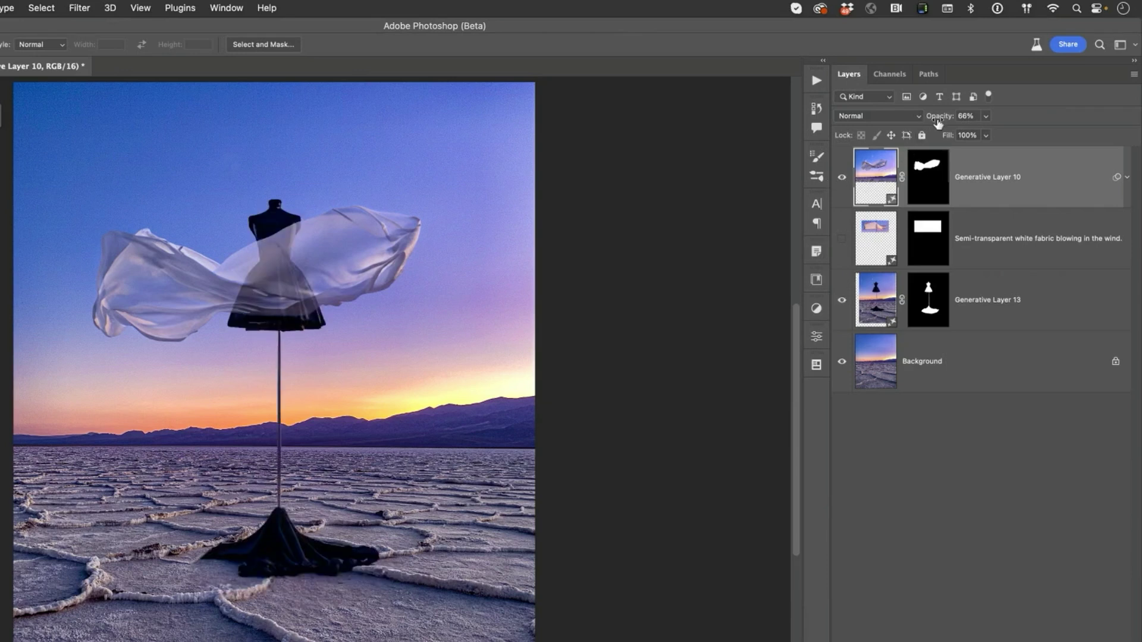
drag(939, 120, 1083, 102)
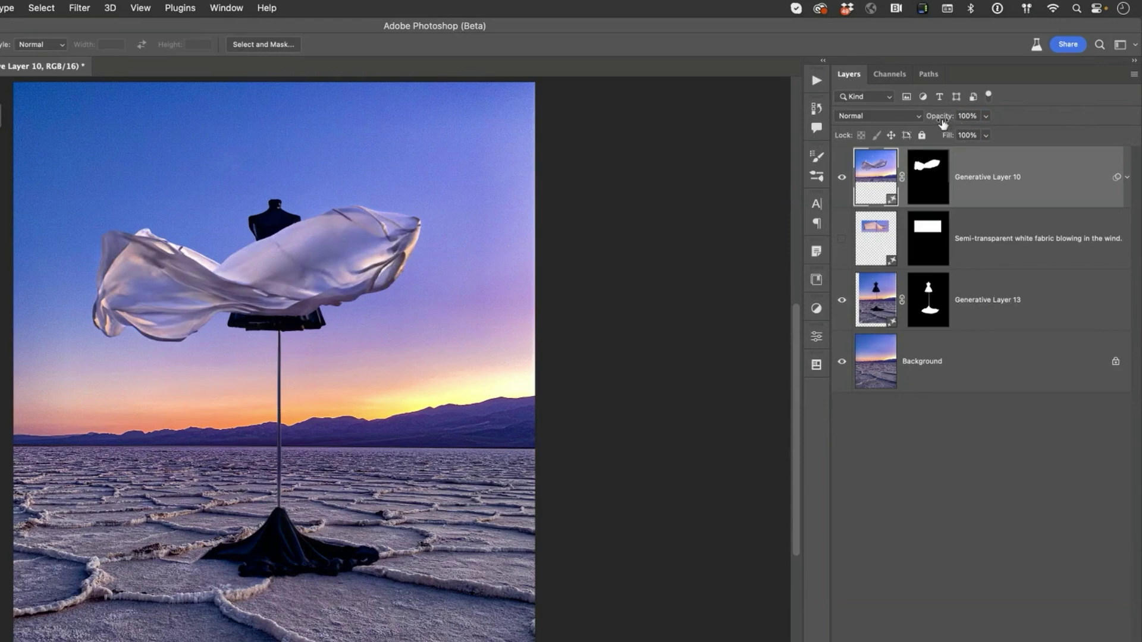
click(951, 120)
Step: Lower the fabric layer to 70% opacity and toggle its layer mask off and back on
drag(948, 123, 925, 125)
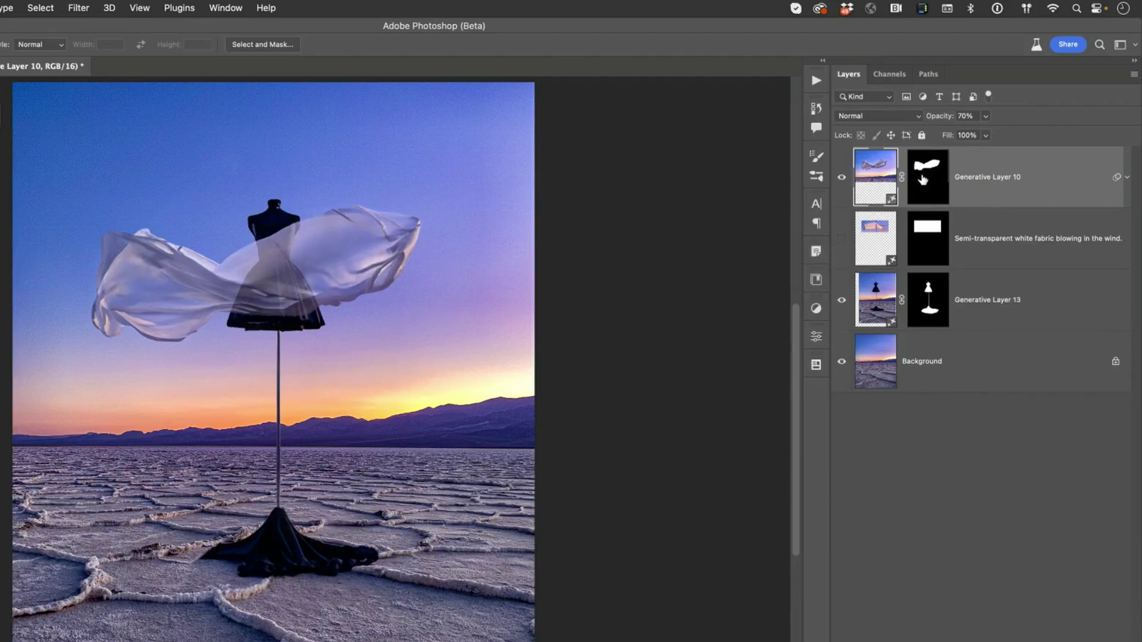
shift+click(925, 179)
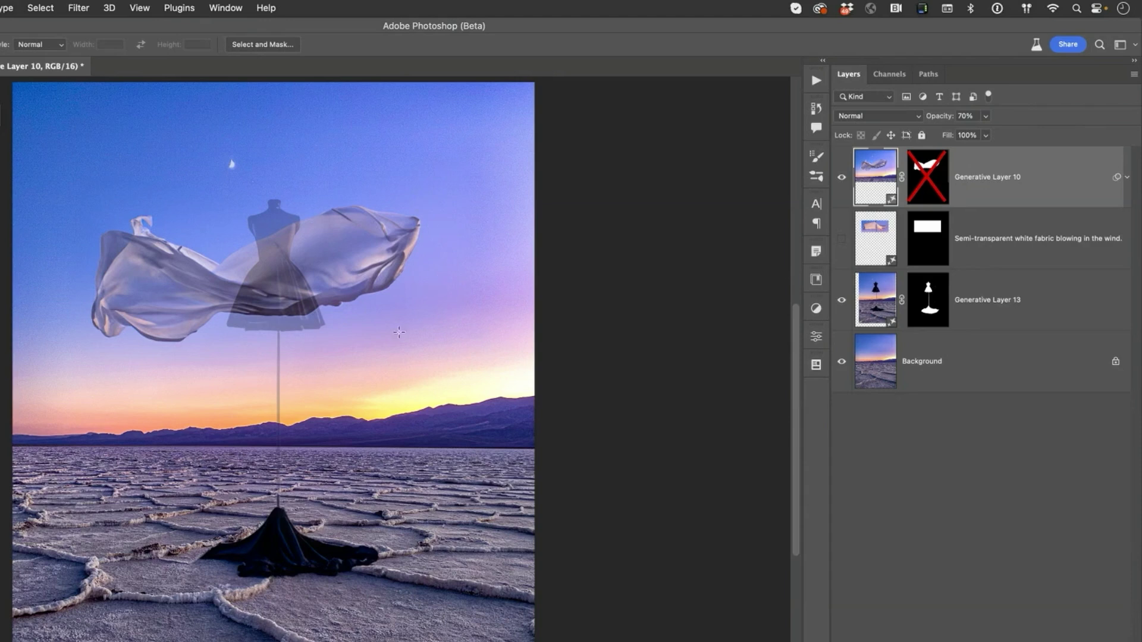
shift+click(926, 174)
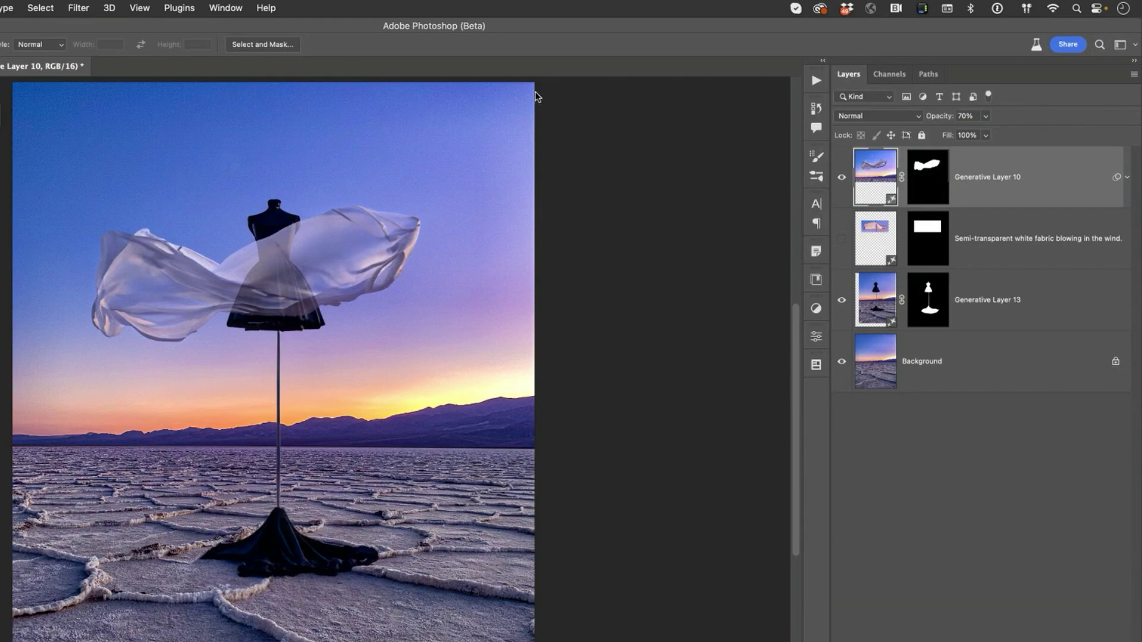
click(34, 7)
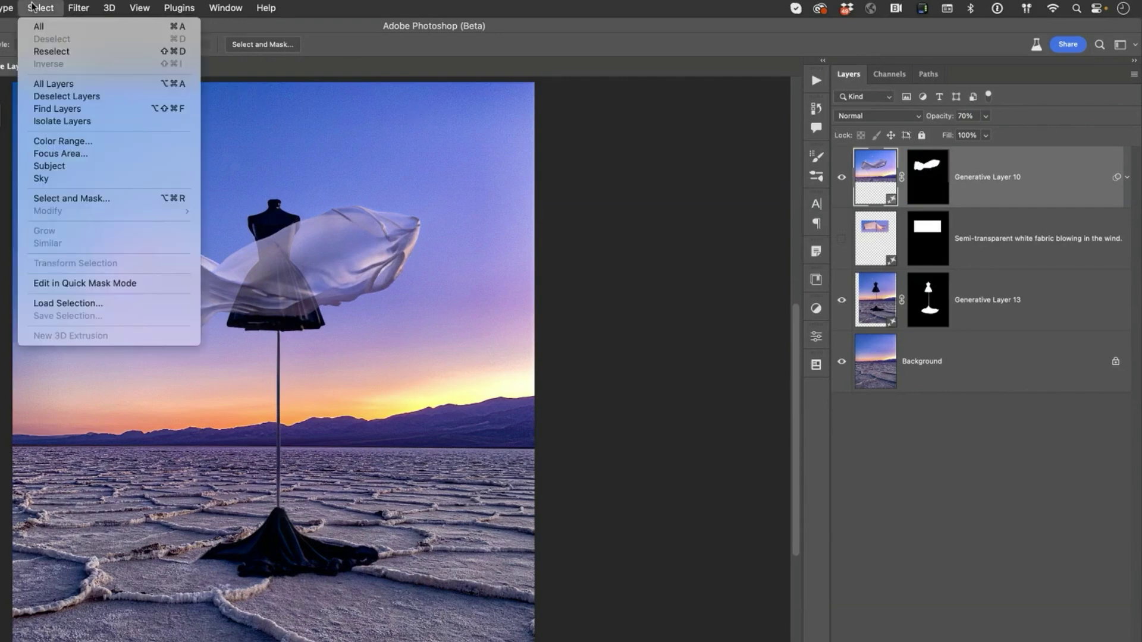
Step: Select Subject, preview the fabric layer's mask, and invert the selection around the fabric
click(76, 168)
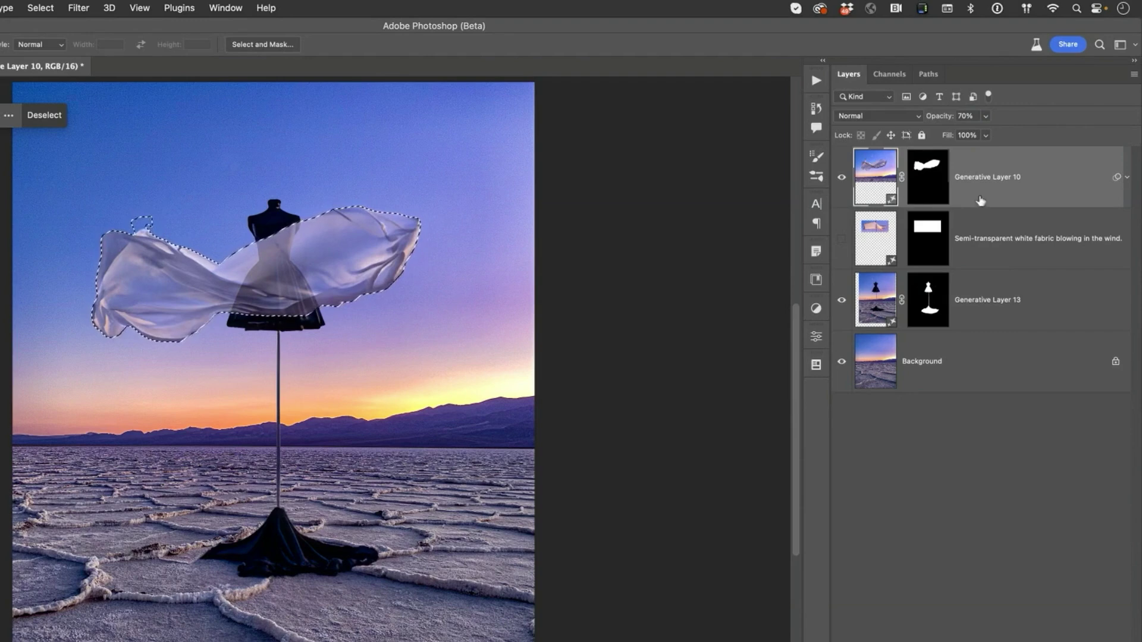
click(931, 191)
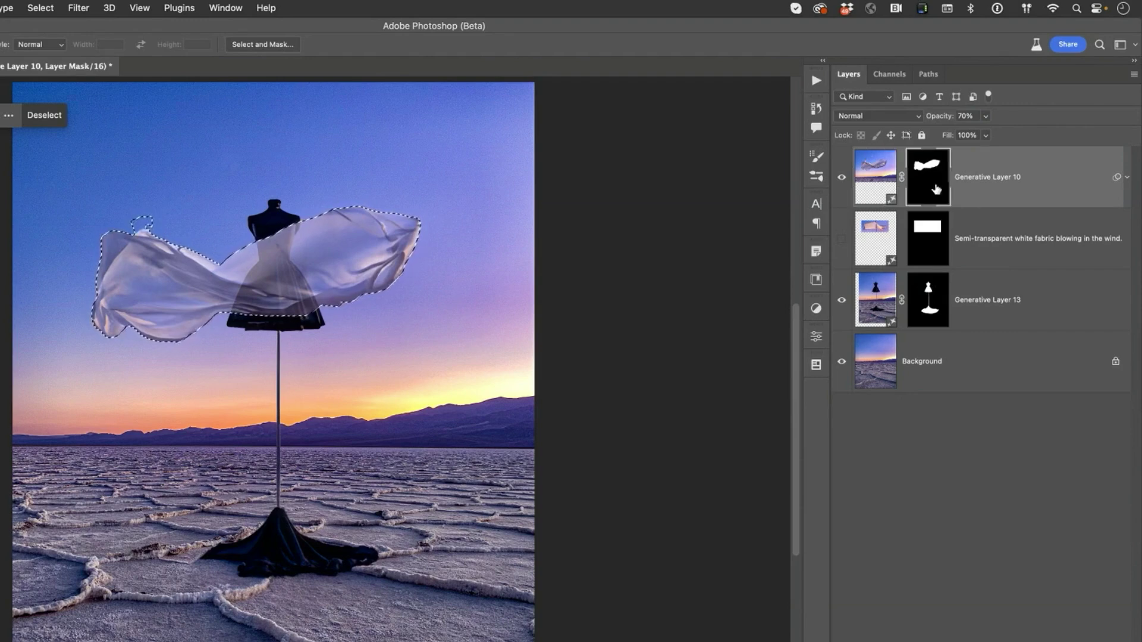
alt+click(936, 189)
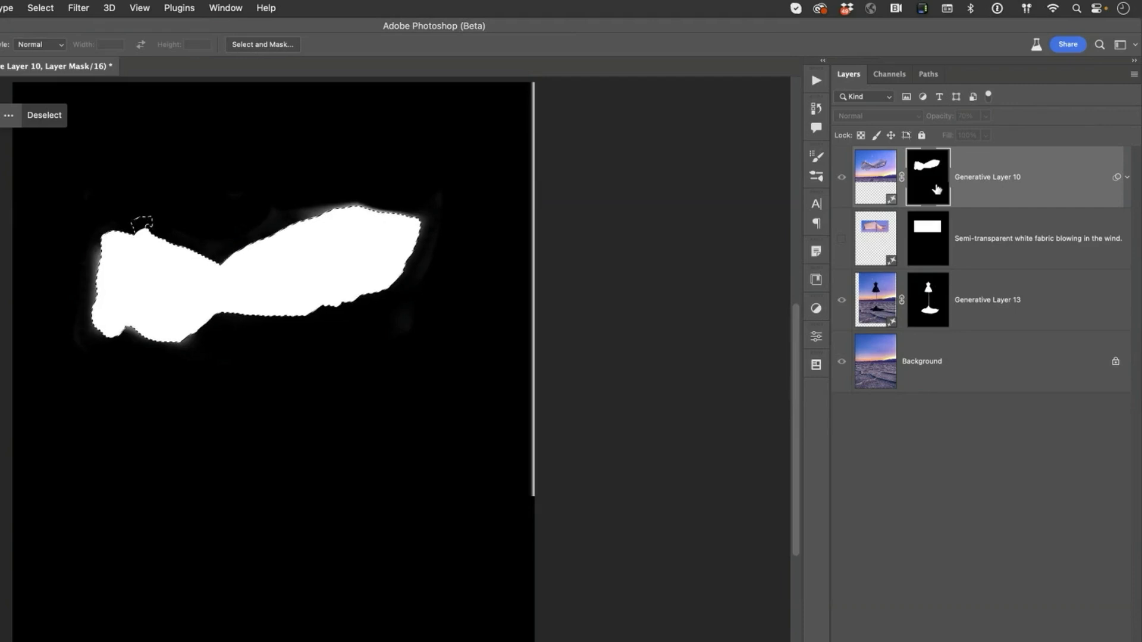
alt+click(937, 189)
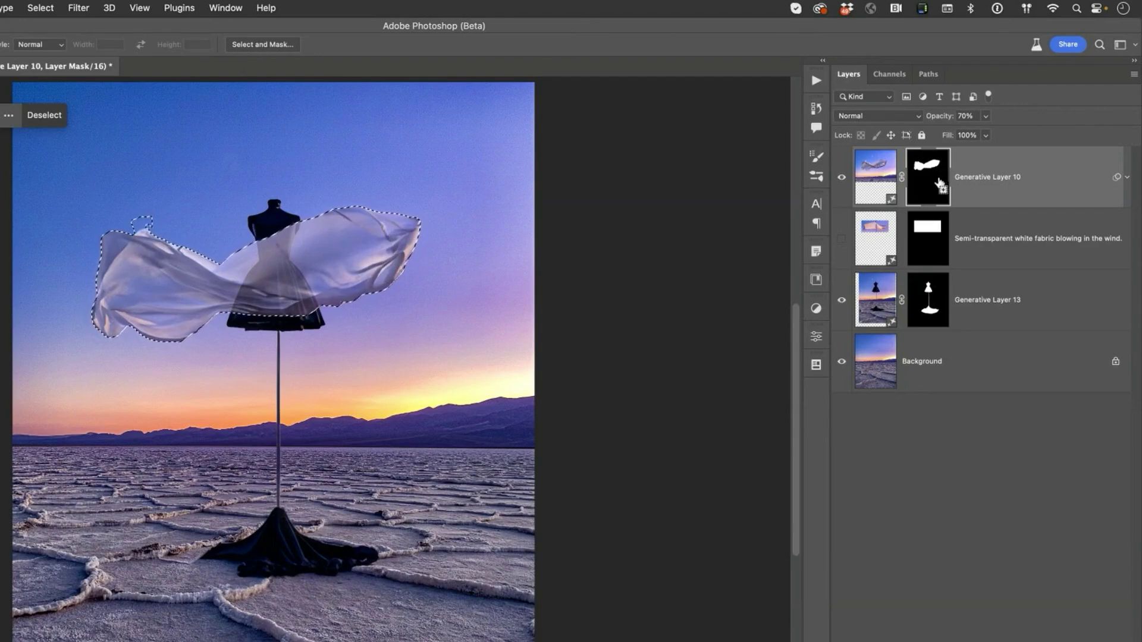
key(super+shift+i)
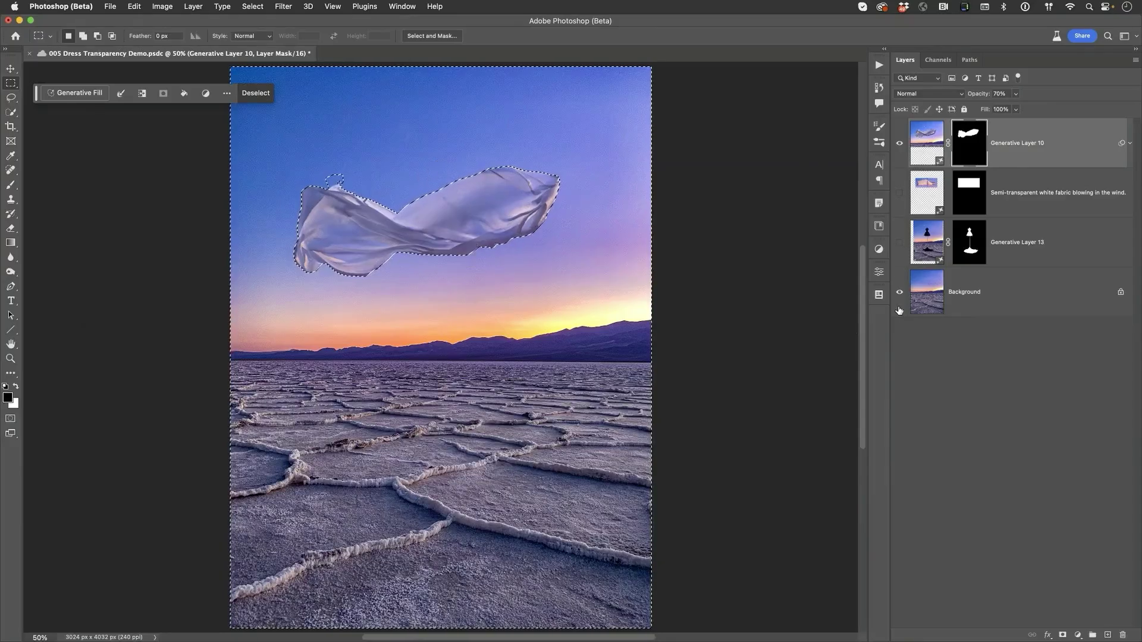
Step: Toggle a layer's visibility to compare the fabric, then deselect
click(899, 292)
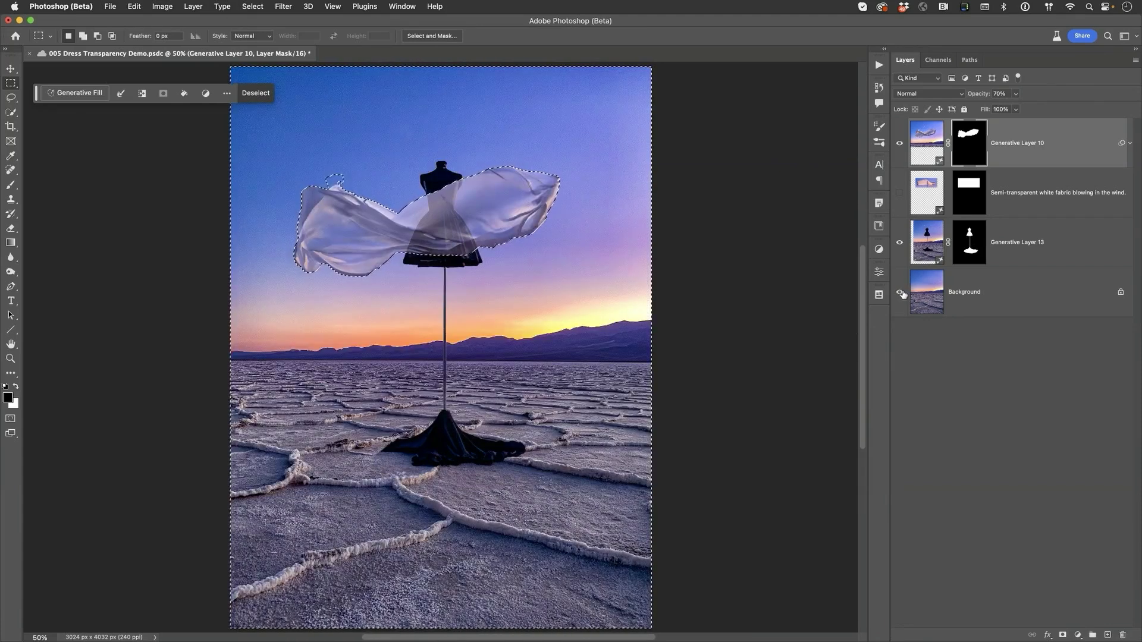
key(super+d)
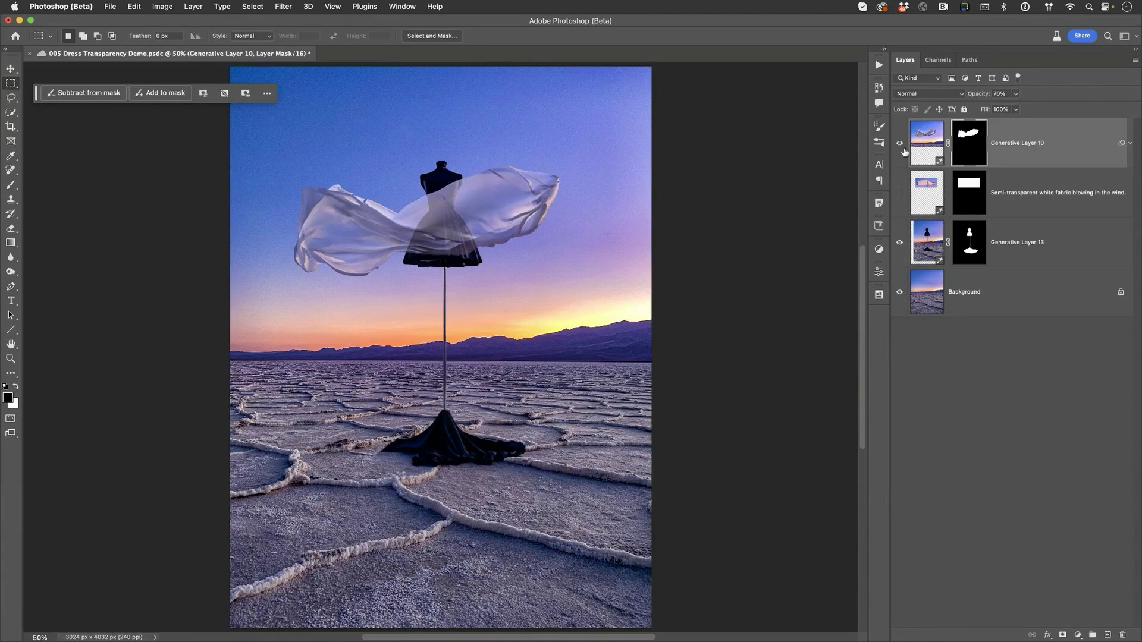
Step: Preview the fabric mask, retarget the layer pixels, and set Generative Layer 10 opacity to 63%
alt+click(967, 142)
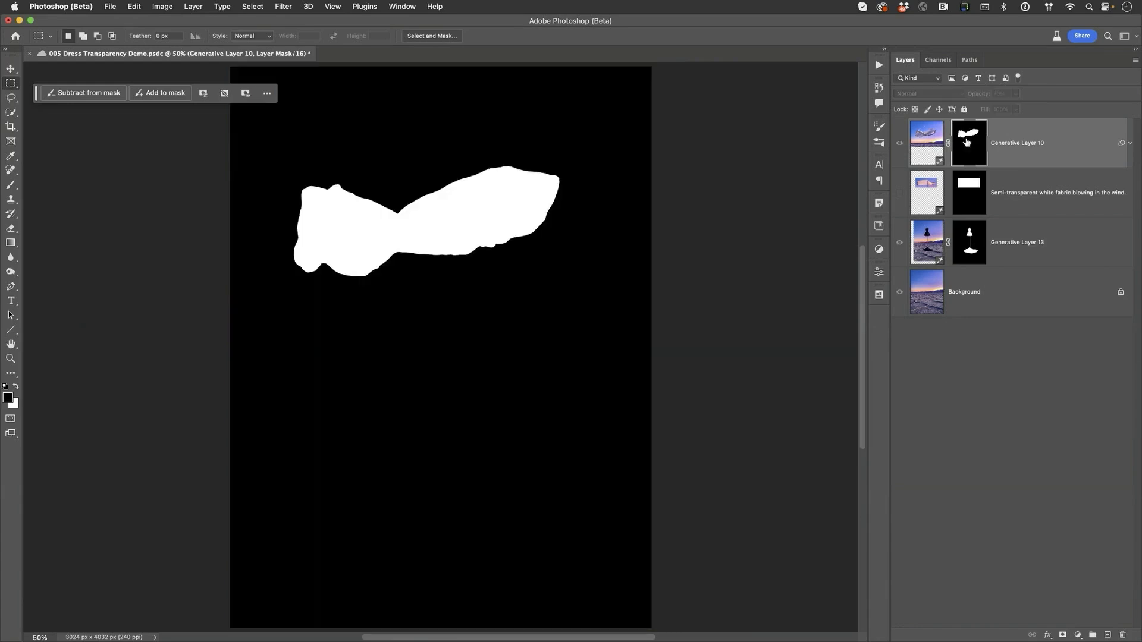
alt+click(967, 142)
click(923, 144)
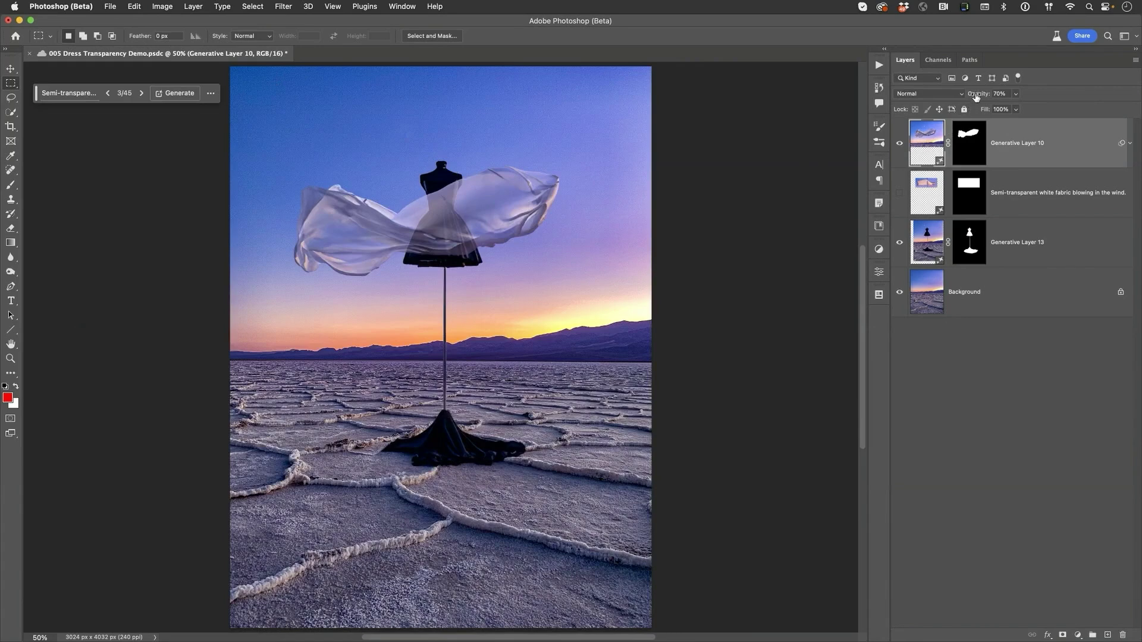
drag(977, 97, 1039, 95)
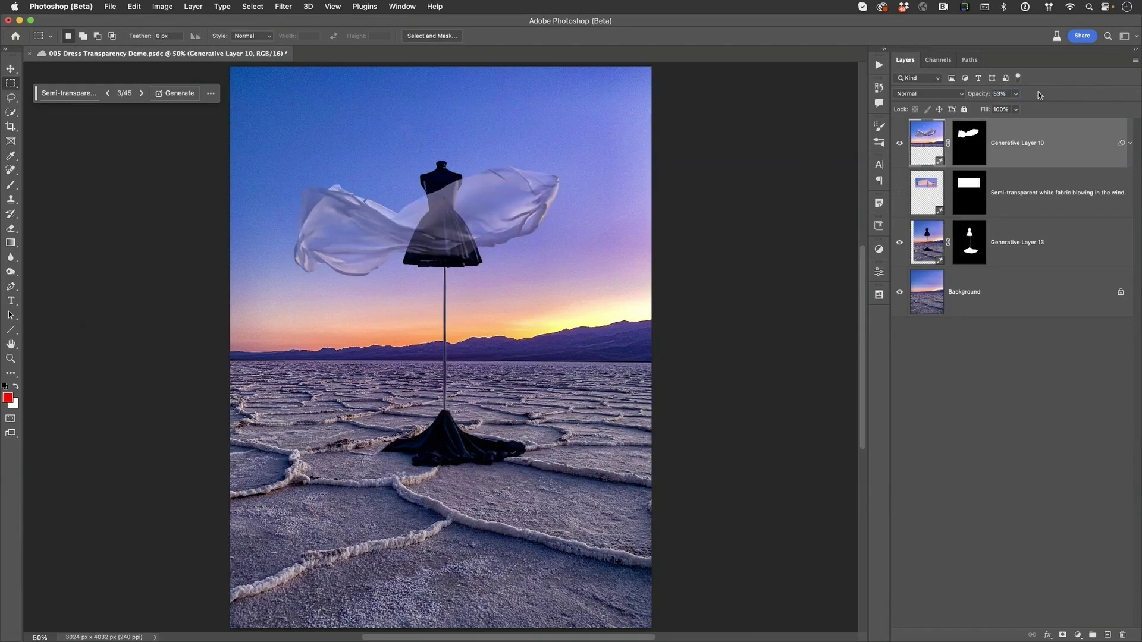